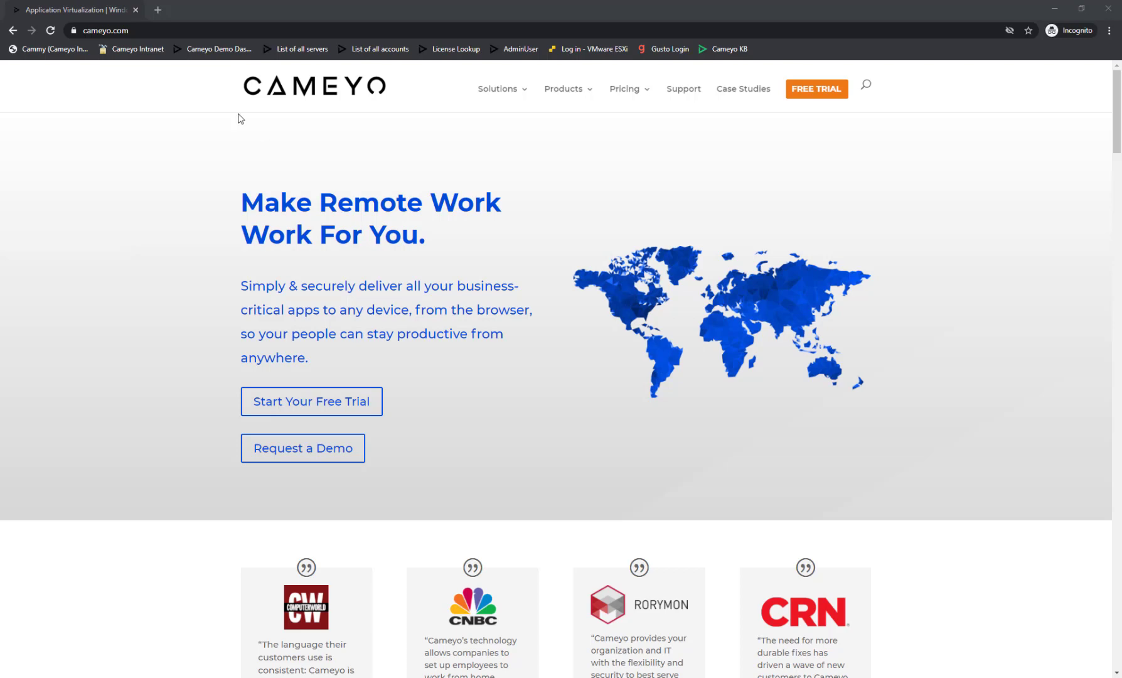
- Go to the Cameyo demo site at demo.cameyo.com
left_click(183, 31)
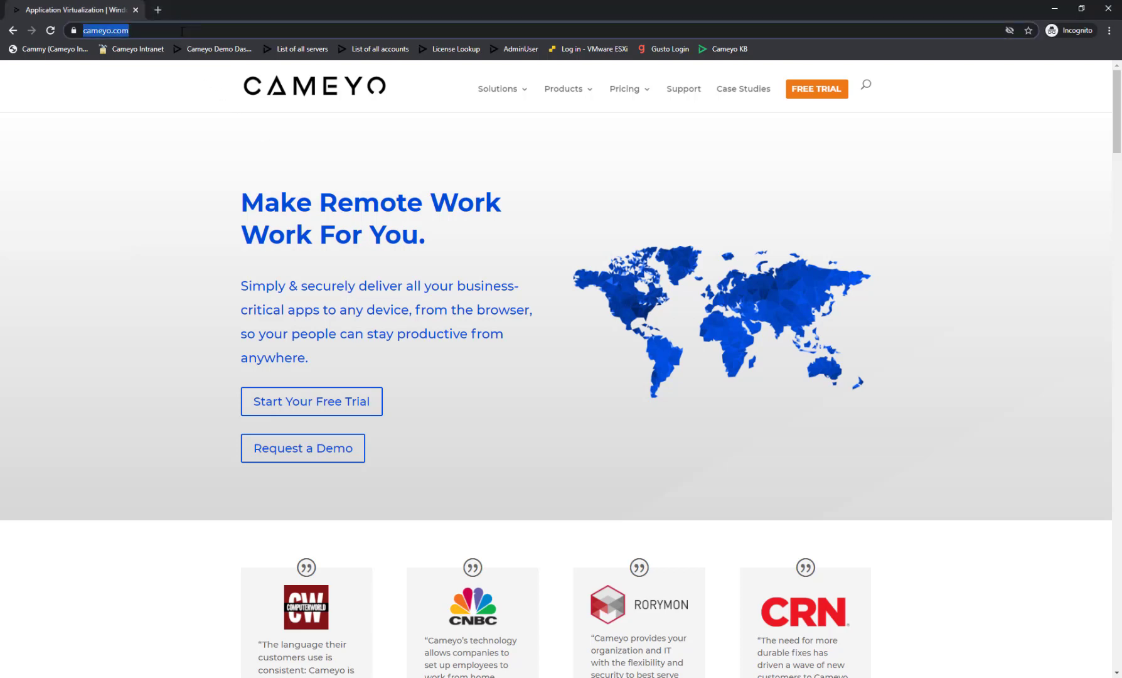
type("demo.")
key("Return")
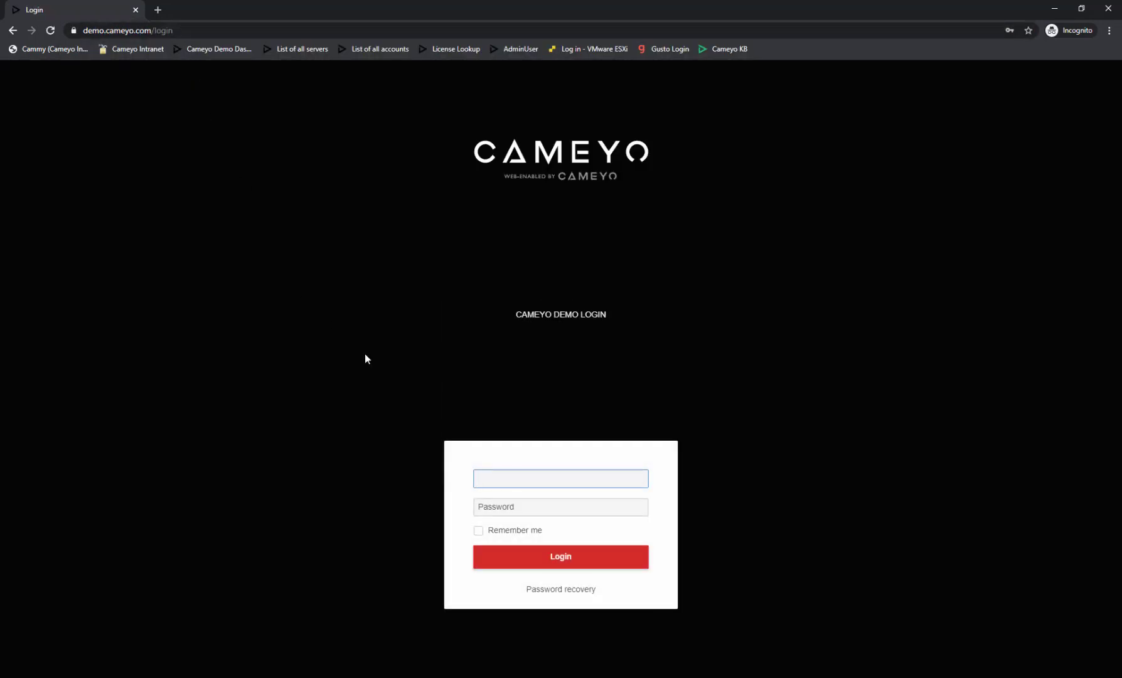
- Sign in with the saved autofill login and launch Word 2016
type("user@cameyo.demo")
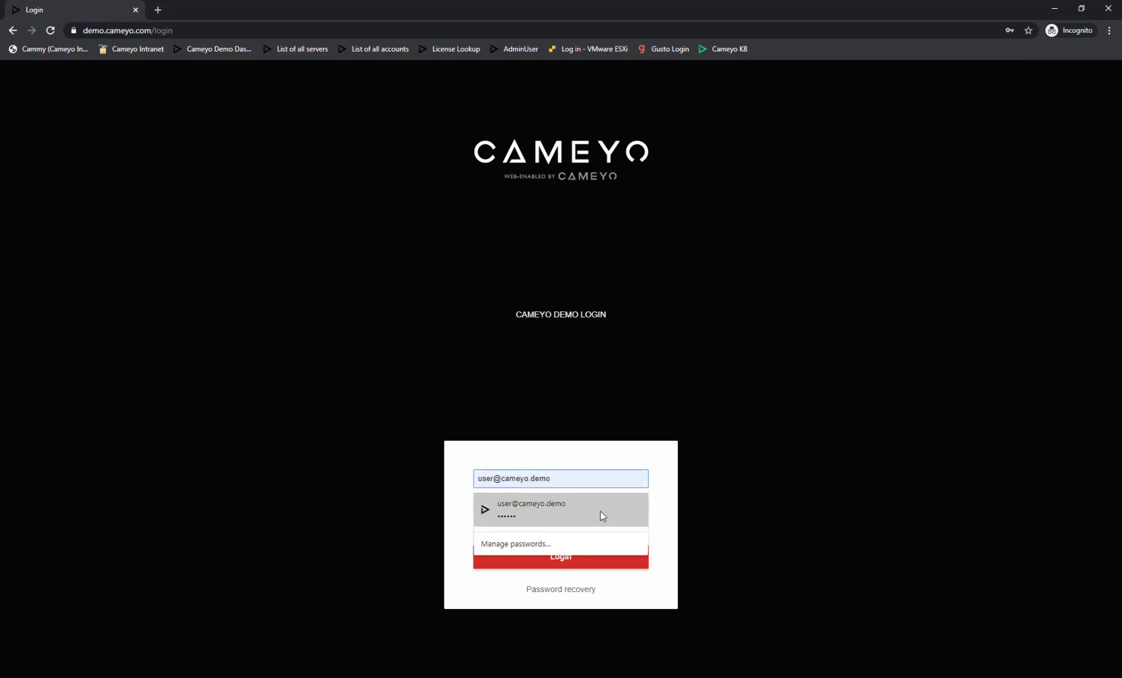
left_click(602, 516)
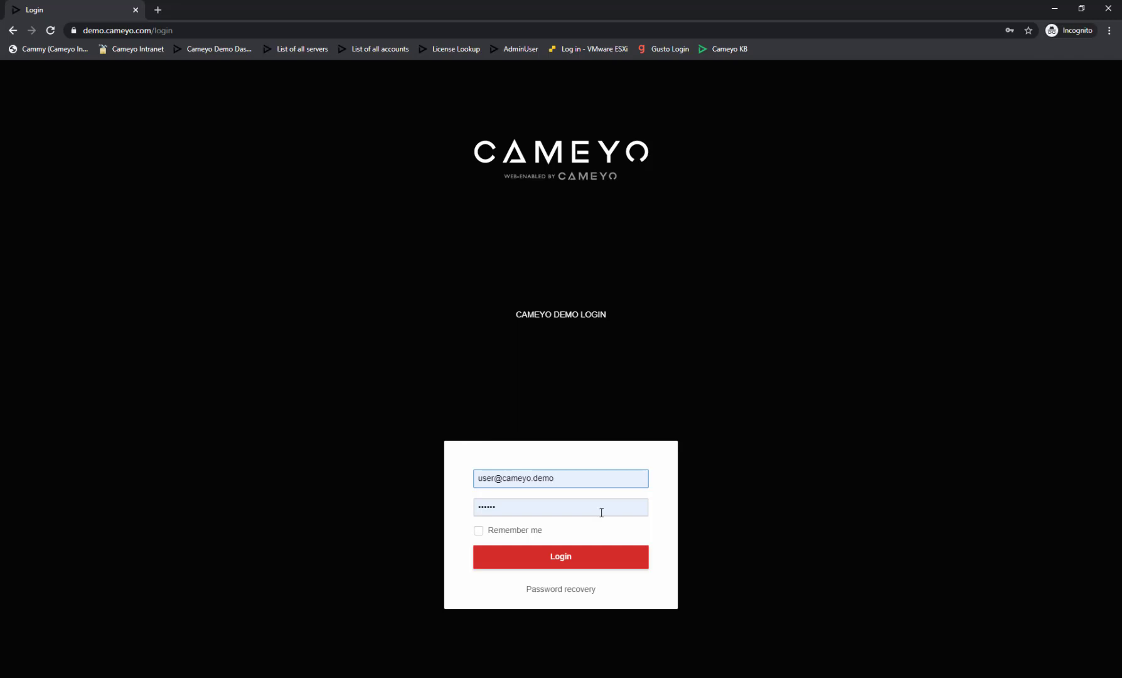
left_click(595, 559)
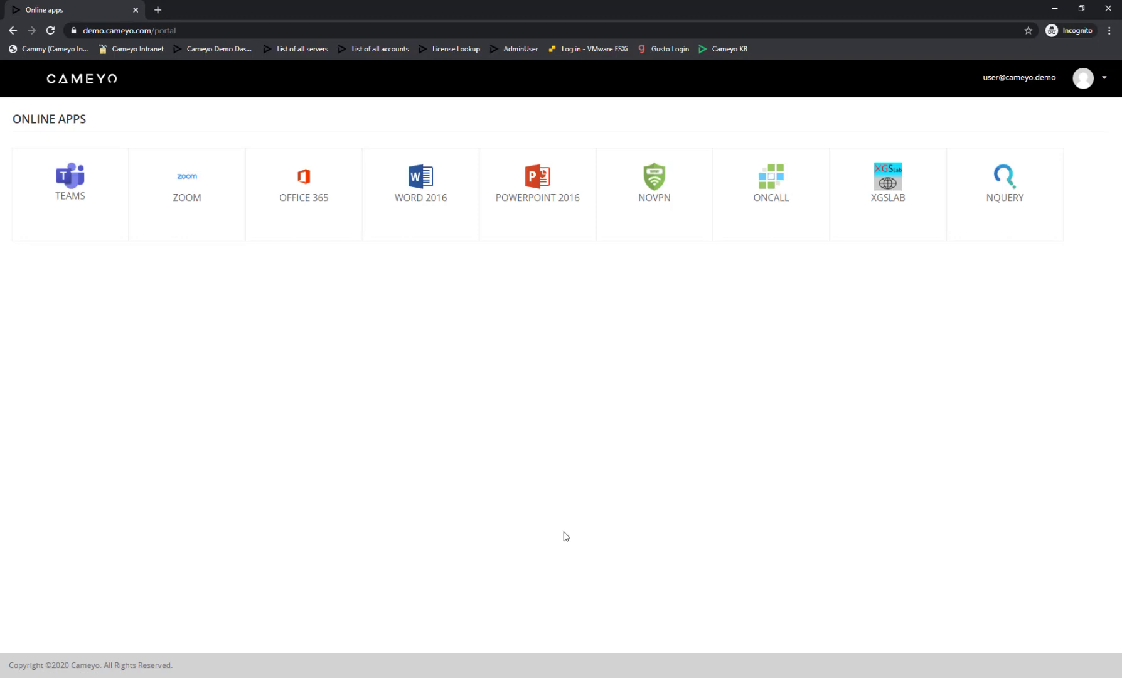
left_click(388, 215)
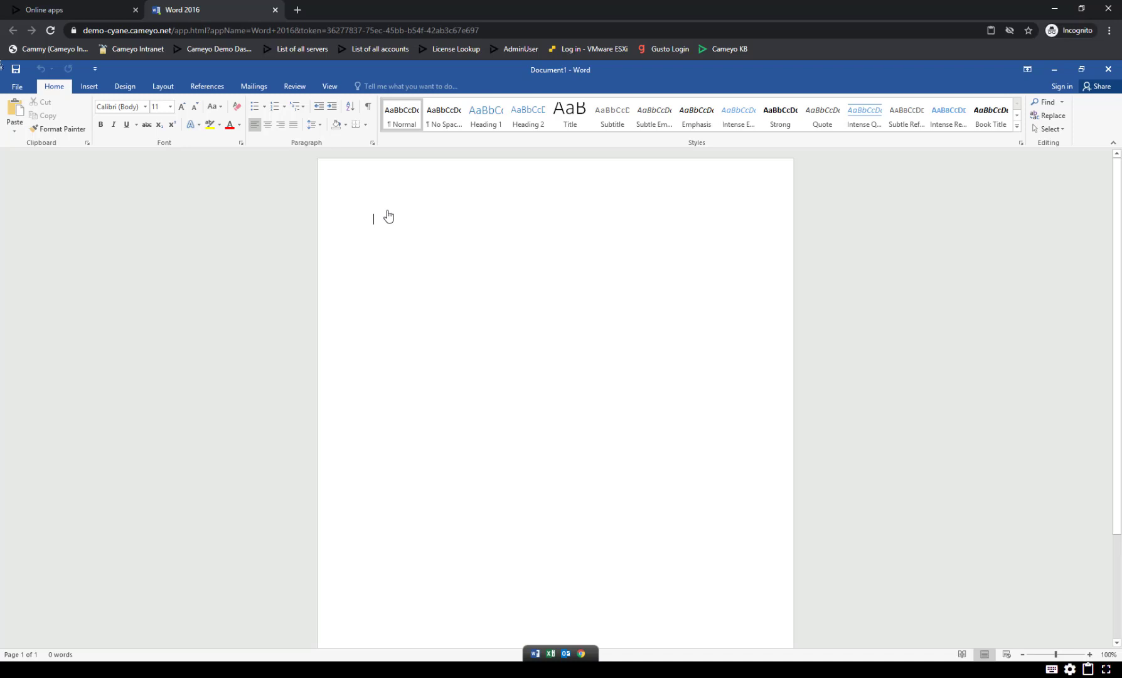
- Type 'Heading' in Heading 1 style, followed by a 'Sample Text' line
left_click(485, 127)
type("Heading")
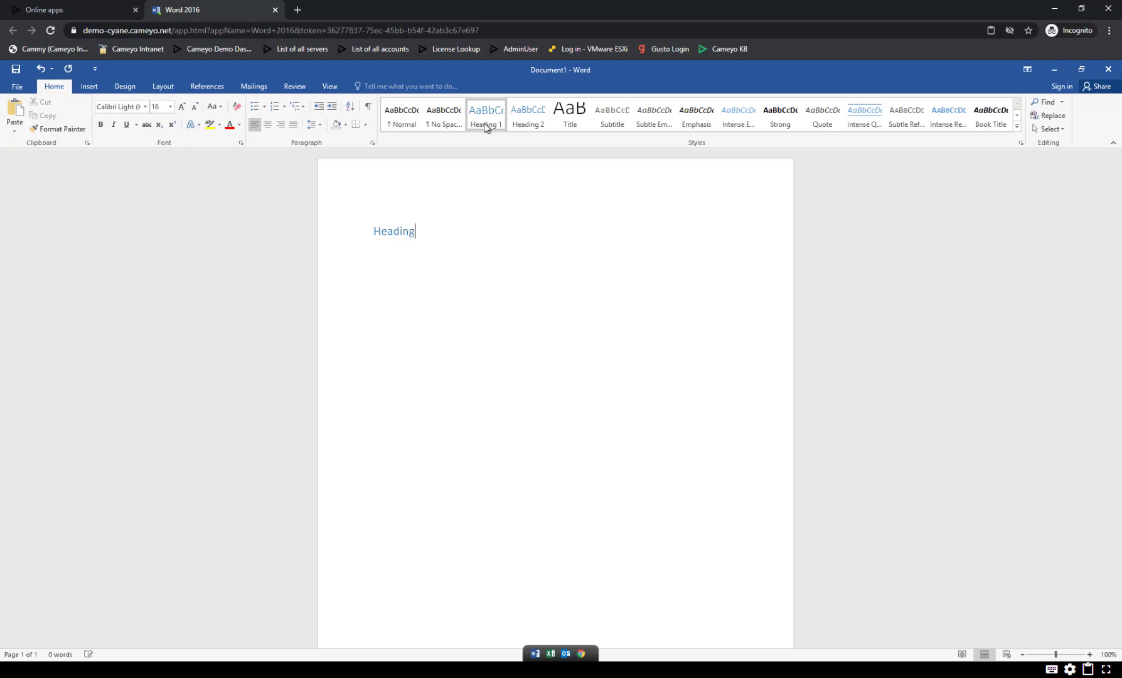
key("Return")
type("S")
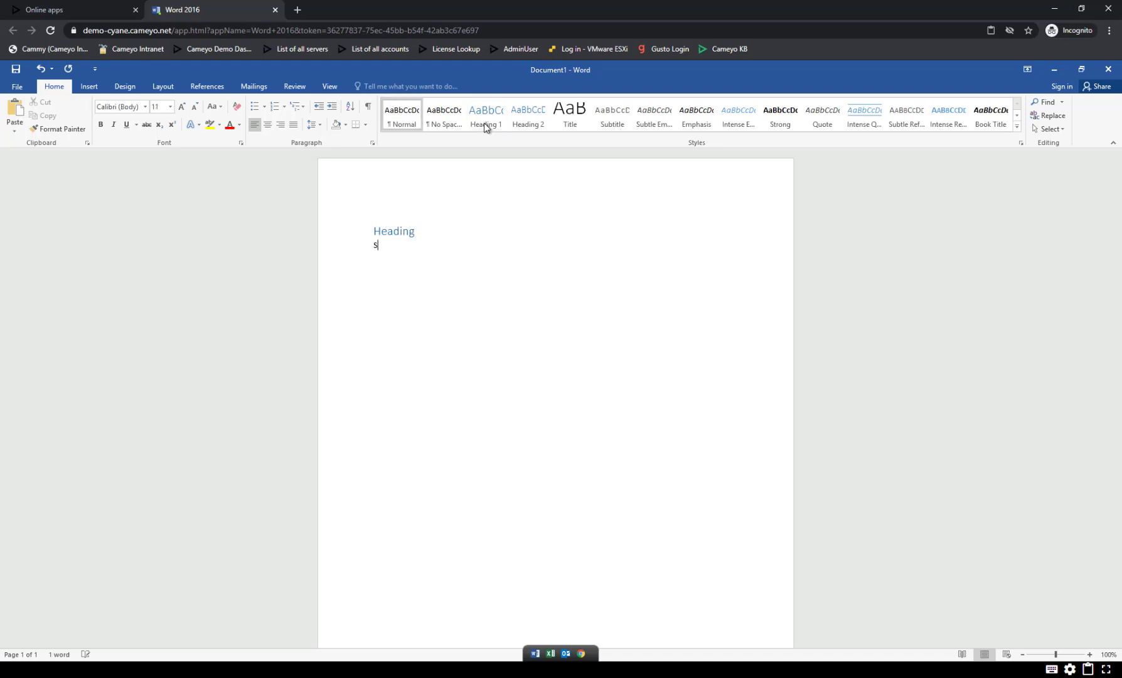
type("ample Text")
key("Return")
- Start a numbered list with items 'Number one' and 'Second item'
left_click(484, 123)
left_click(275, 108)
type("Number one")
key("Return")
type("Second item")
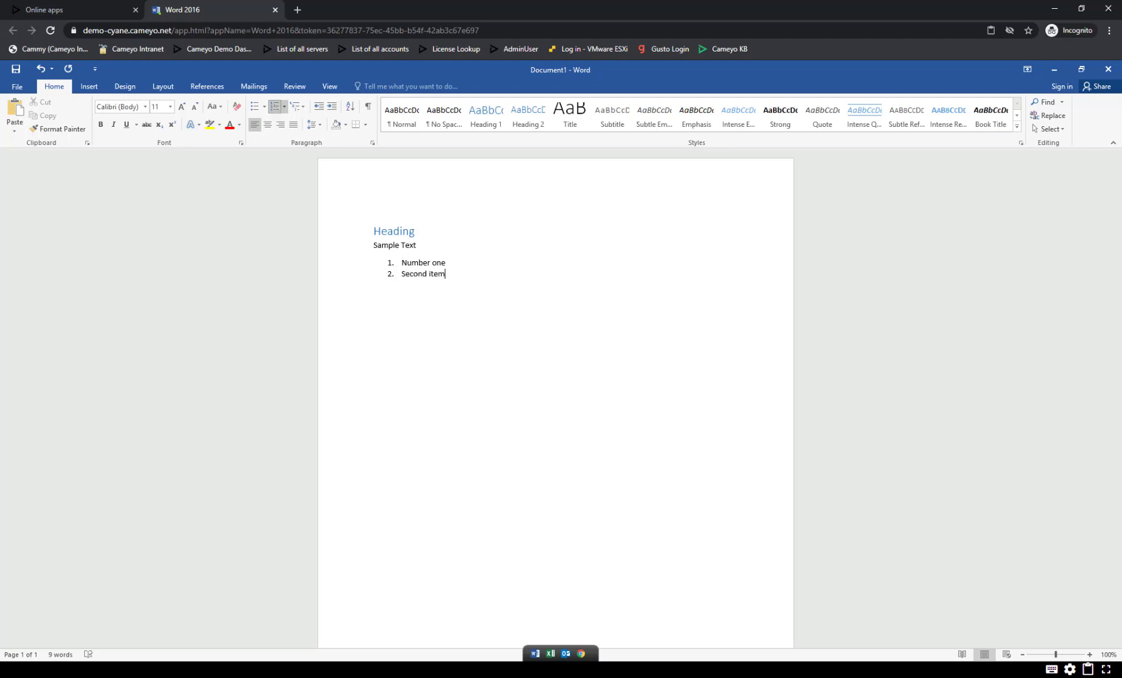
- Bold 'Second item', italicize 'Number', and add an unbolded third item 'More things'
triple_click(404, 277)
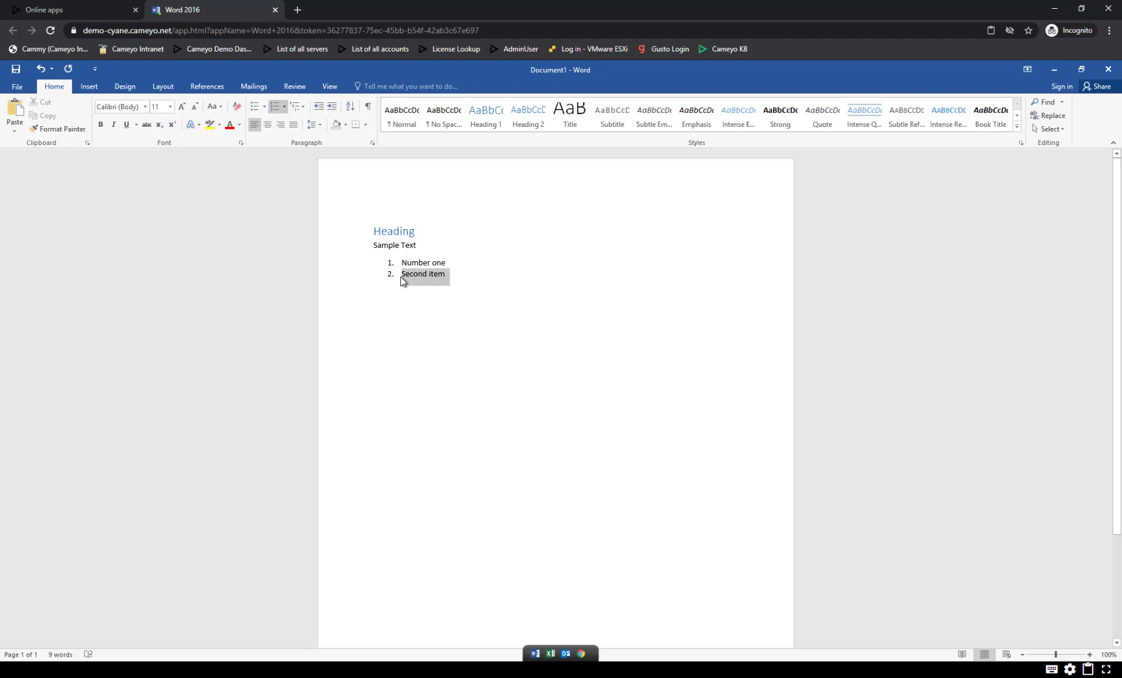
key("ctrl+b")
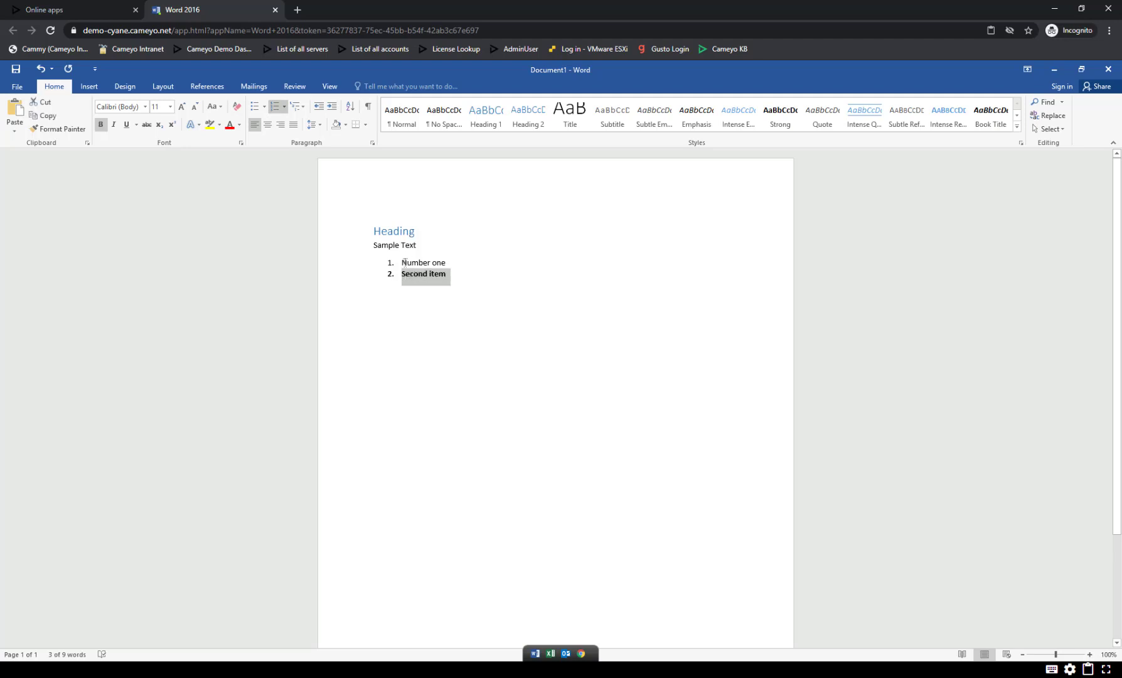
double_click(408, 263)
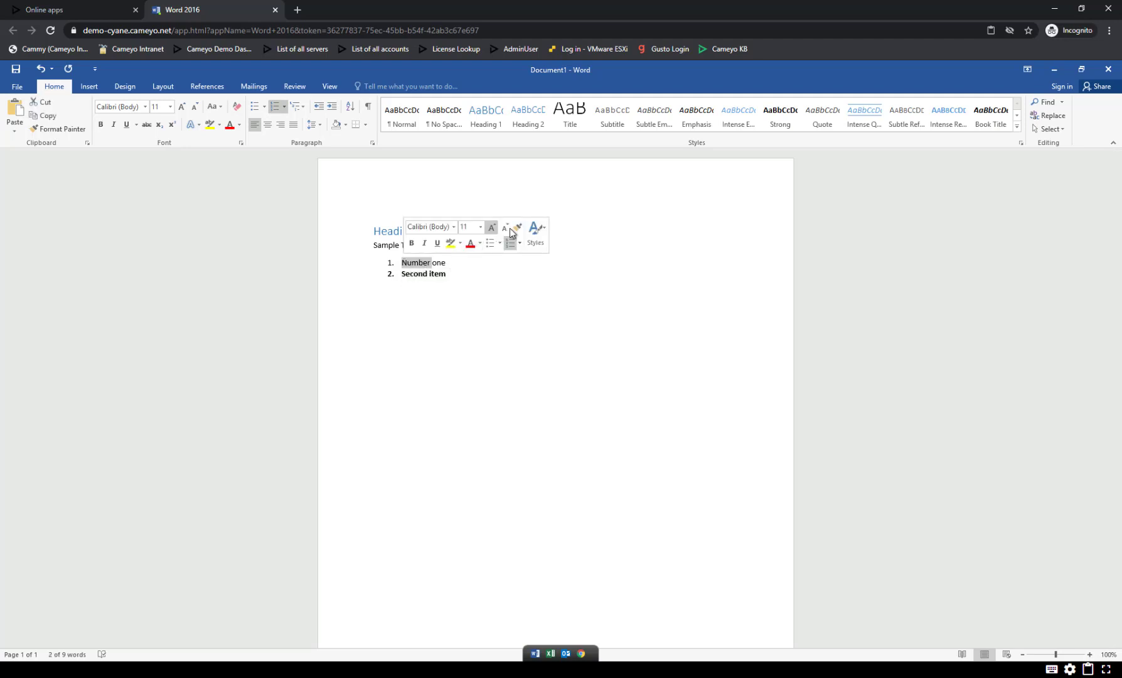
left_click(425, 243)
left_click(471, 277)
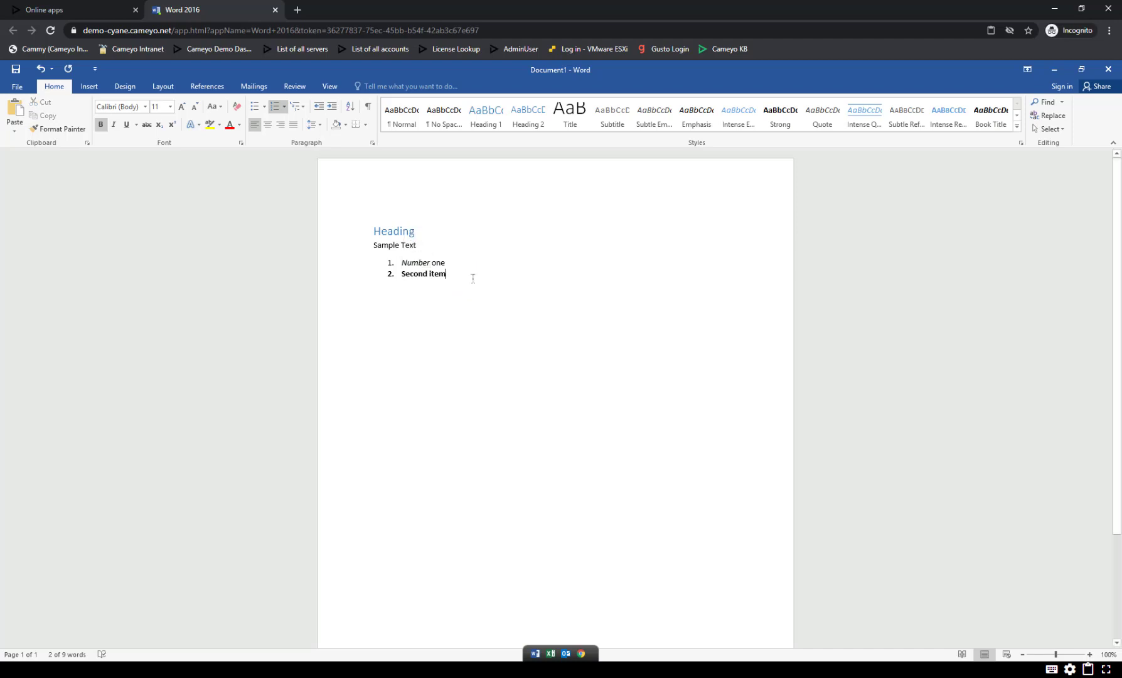
key("Return")
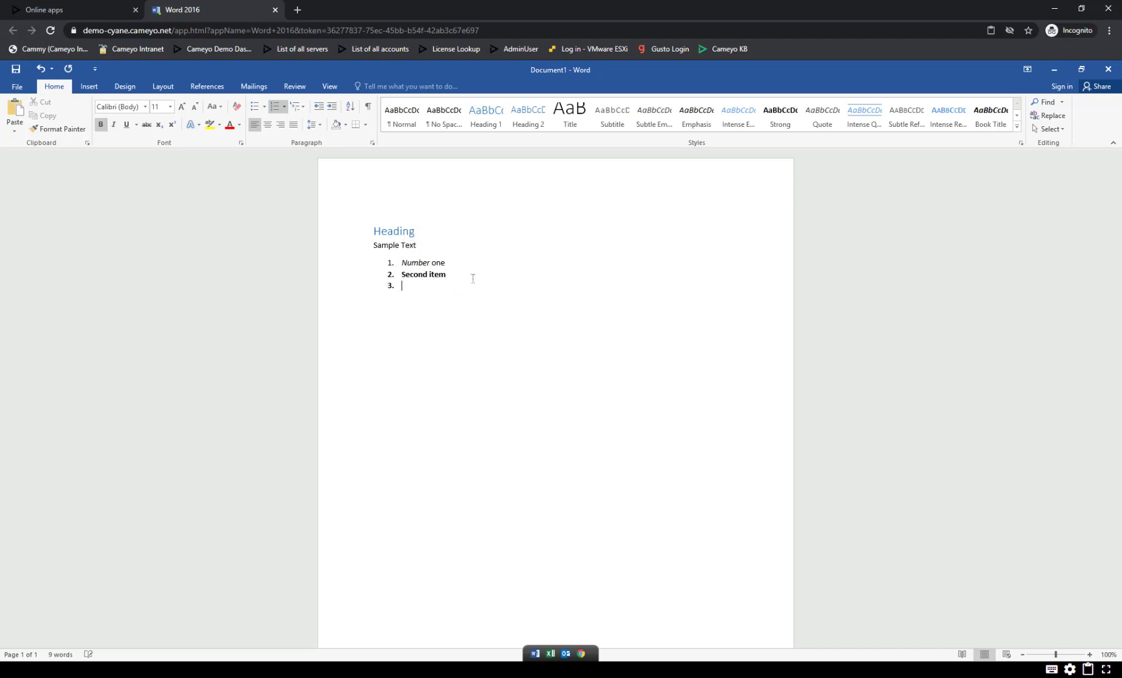
key("ctrl+b")
type("More things")
- Save the document as 'Example' in the My GDrive folder via Save As
left_click(15, 87)
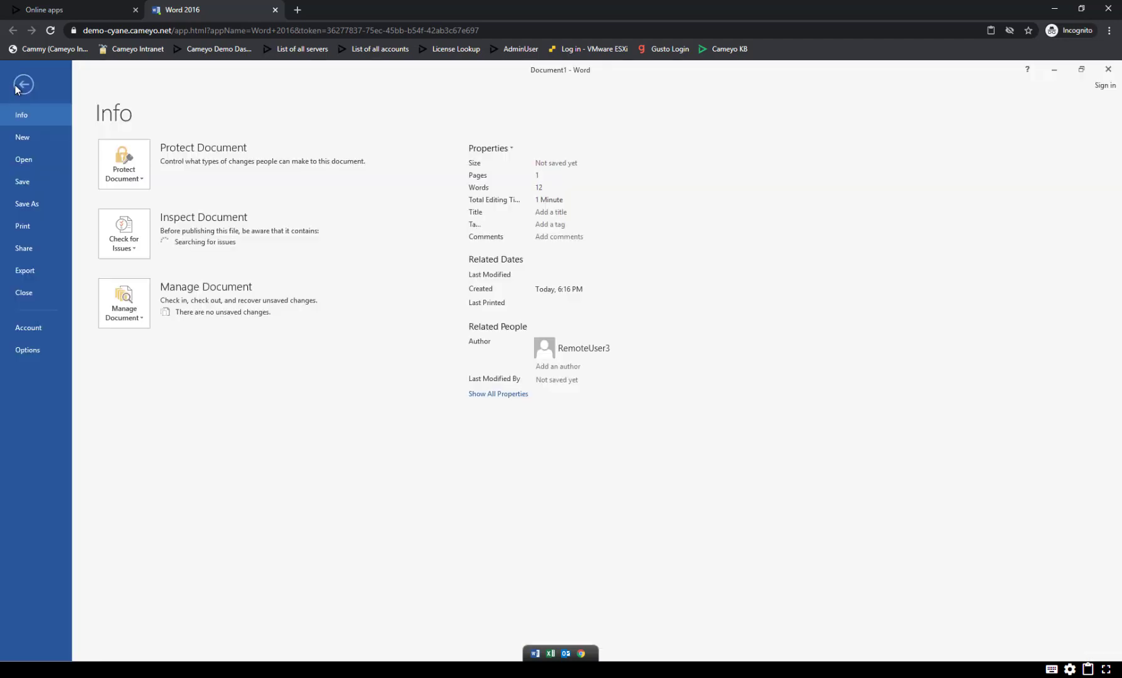
left_click(23, 208)
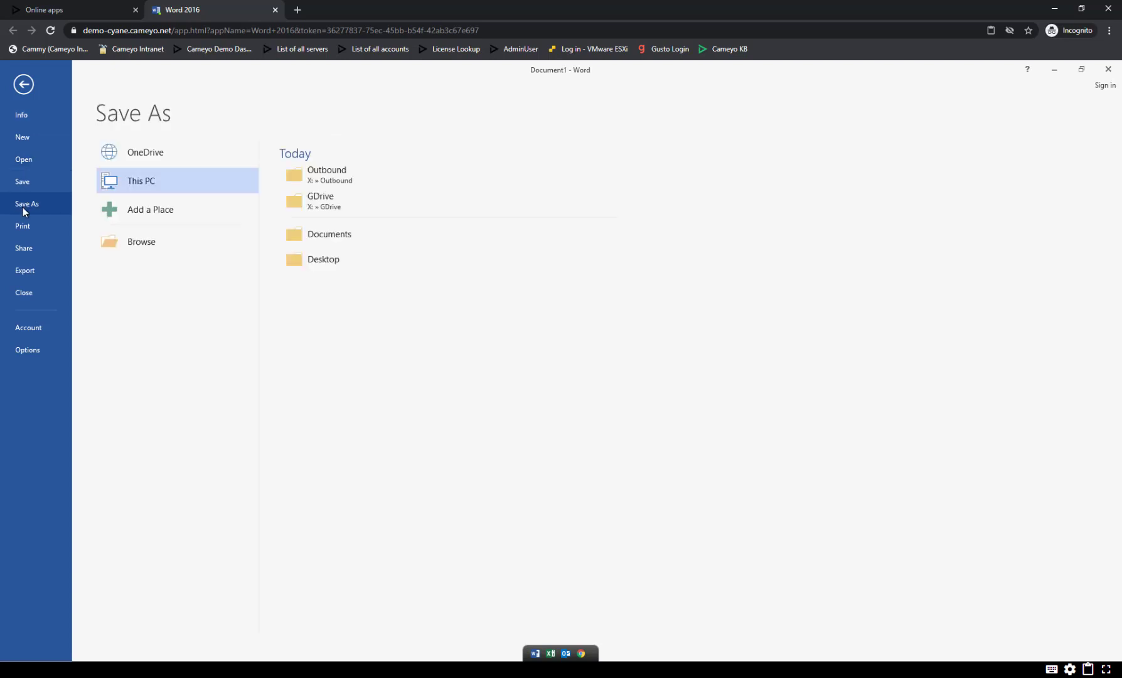
left_click(130, 242)
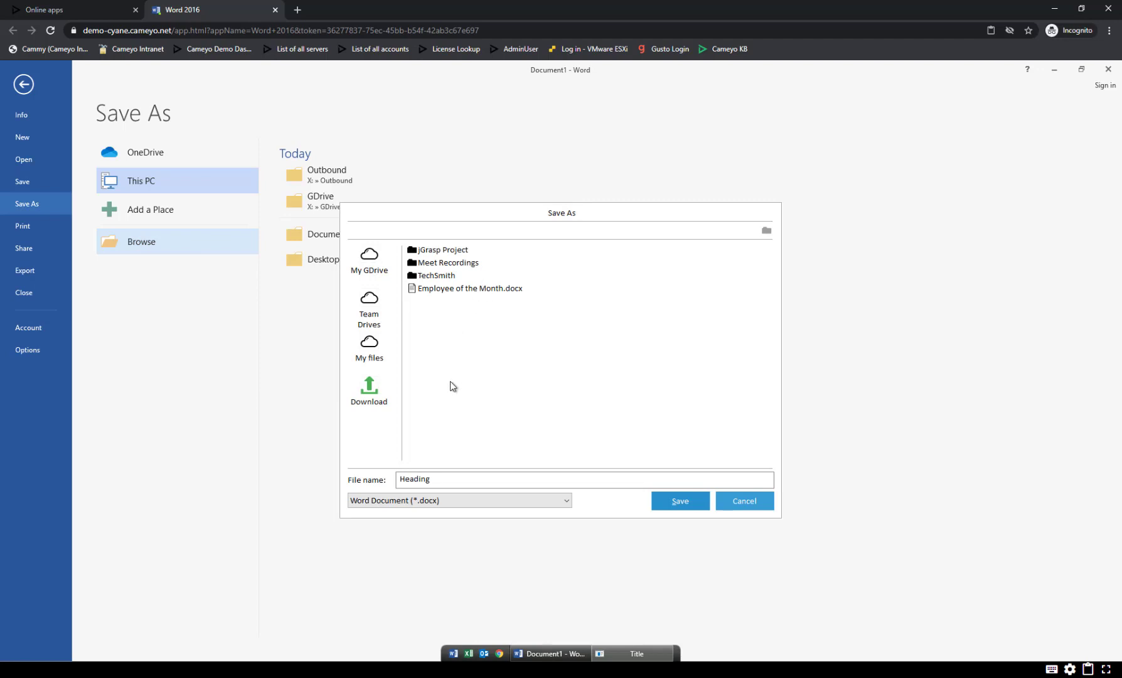
left_click(442, 481)
key("BackSpace")
key("BackSpace")
key("BackSpace")
key("BackSpace")
key("BackSpace")
key("BackSpace")
key("BackSpace")
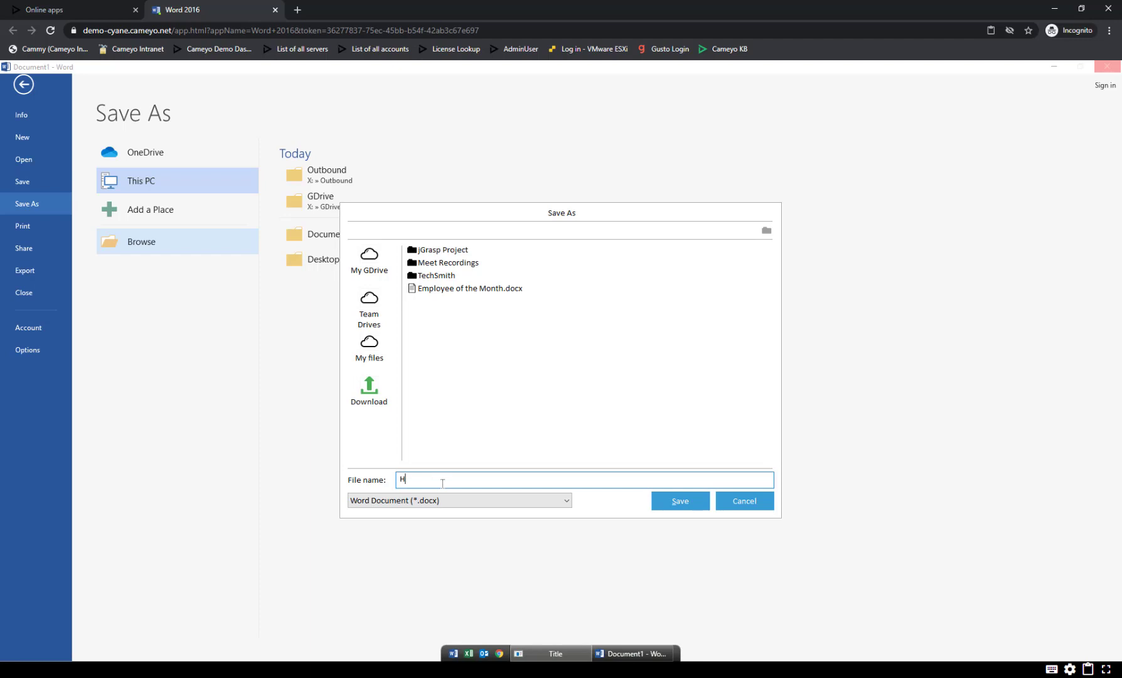
type("Example")
left_click(368, 389)
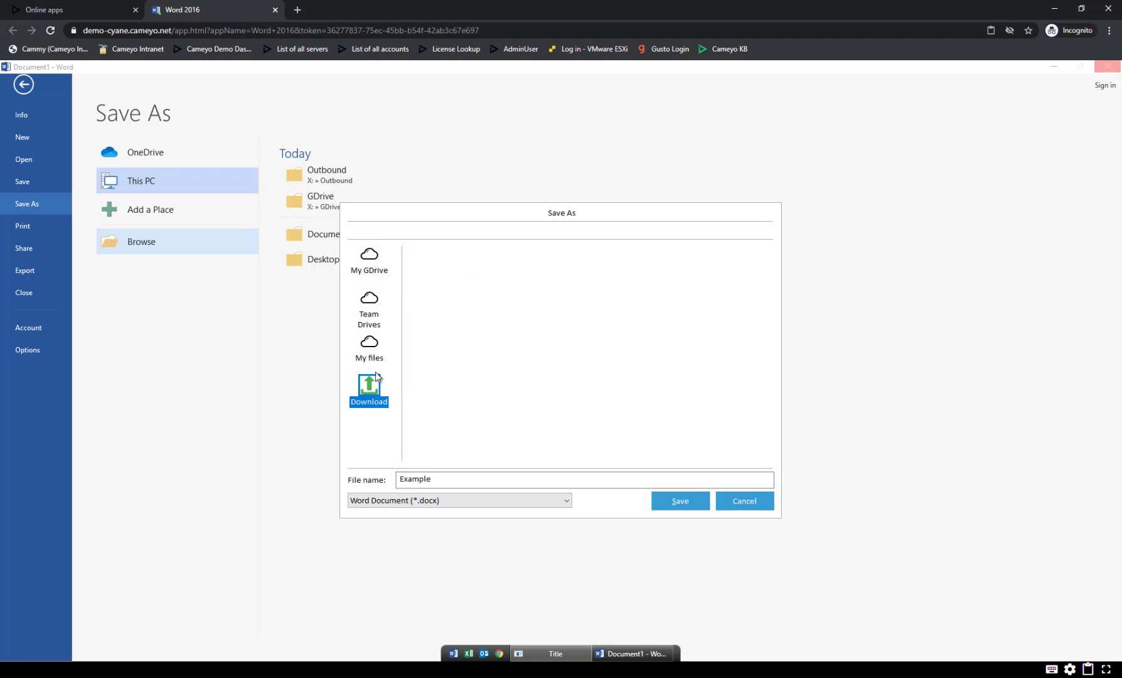
left_click(370, 267)
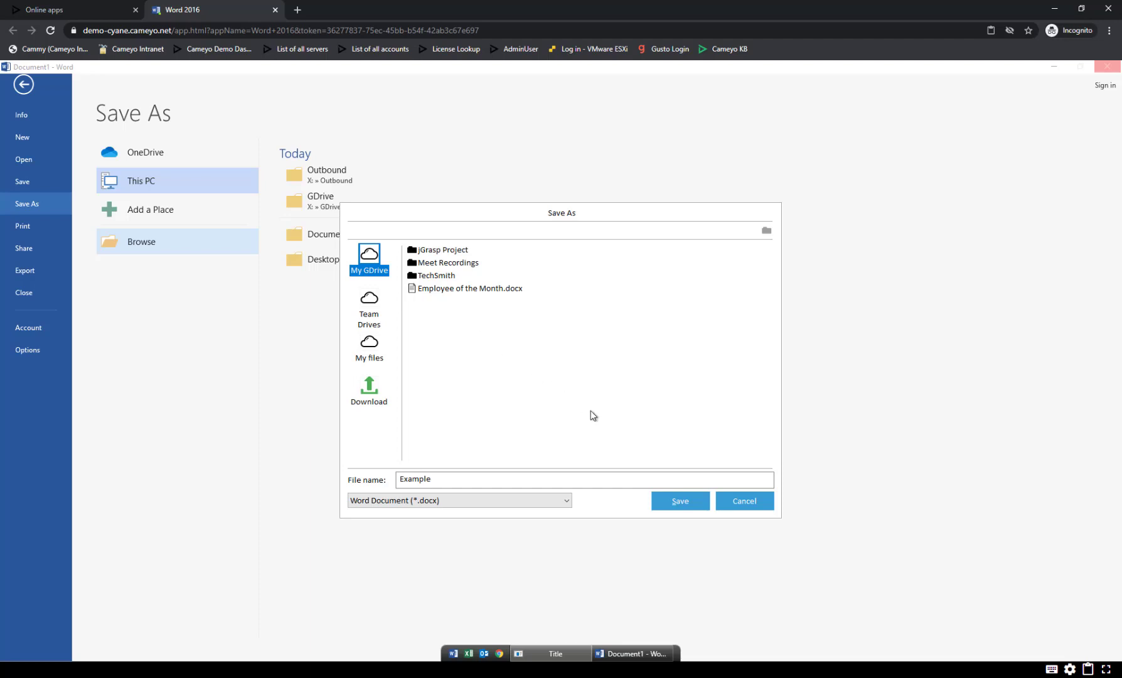
left_click(663, 502)
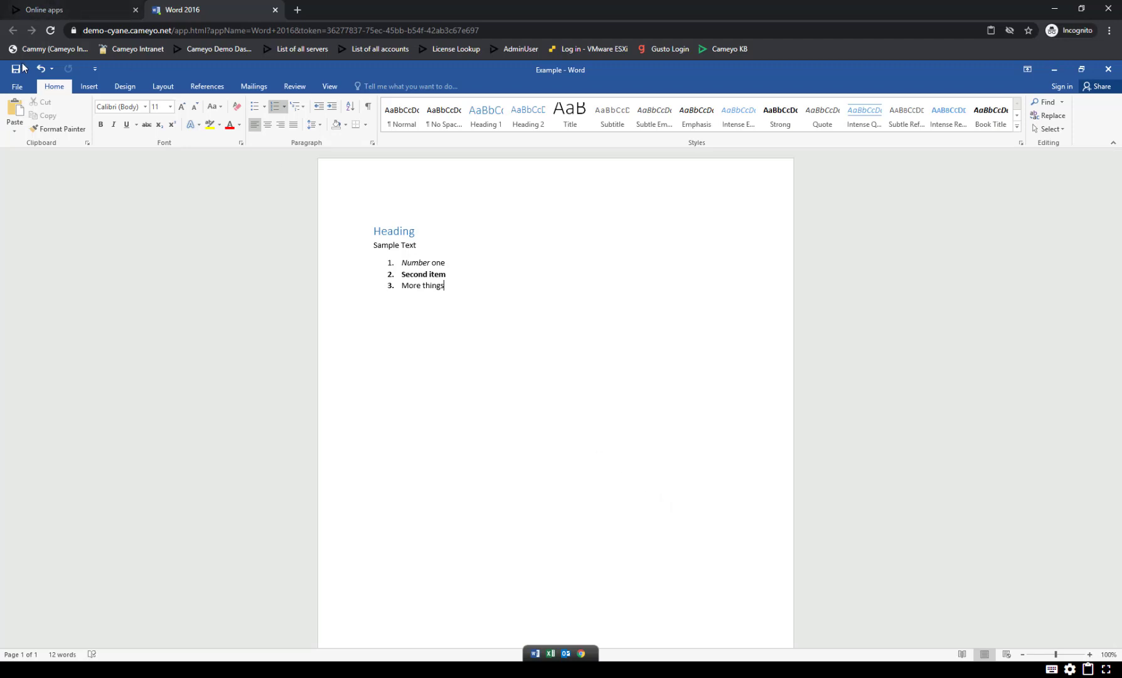
- Open 'Employee of the Month.docx' from My GDrive
left_click(17, 88)
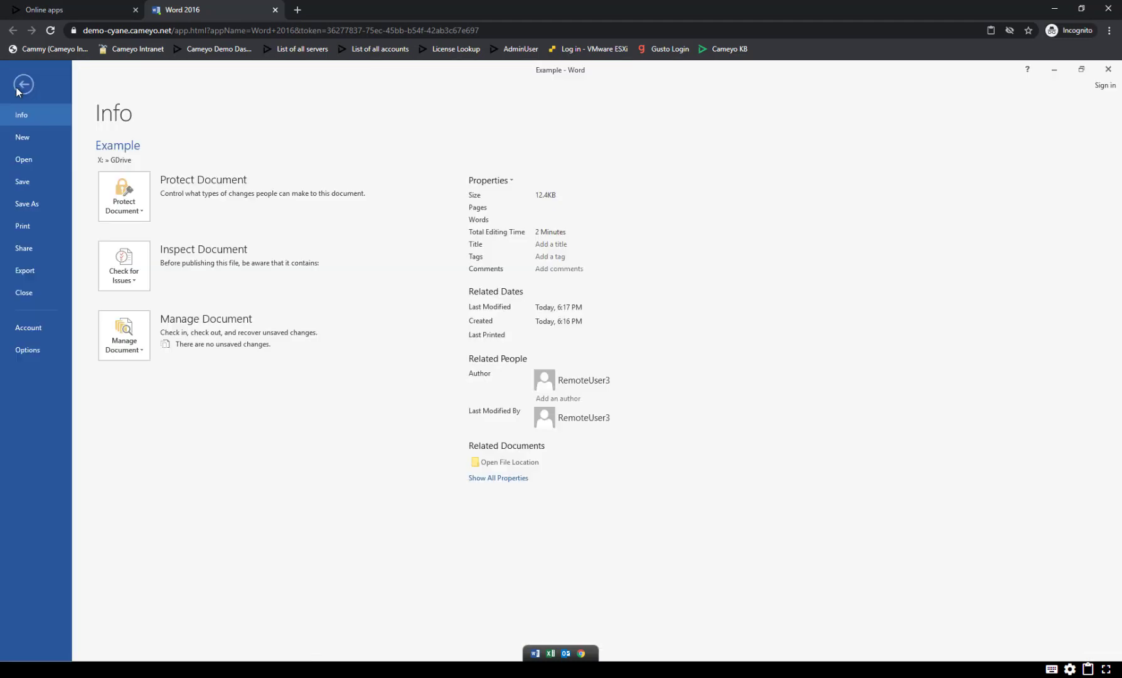
left_click(18, 165)
left_click(129, 287)
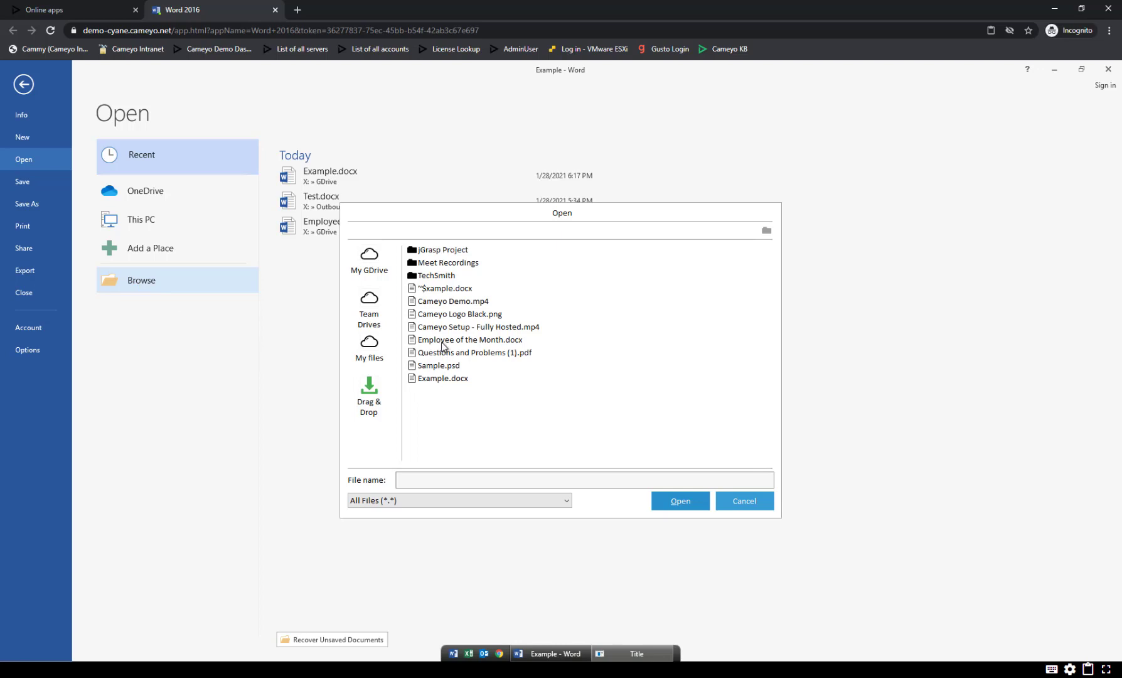
left_click(443, 342)
left_click(690, 502)
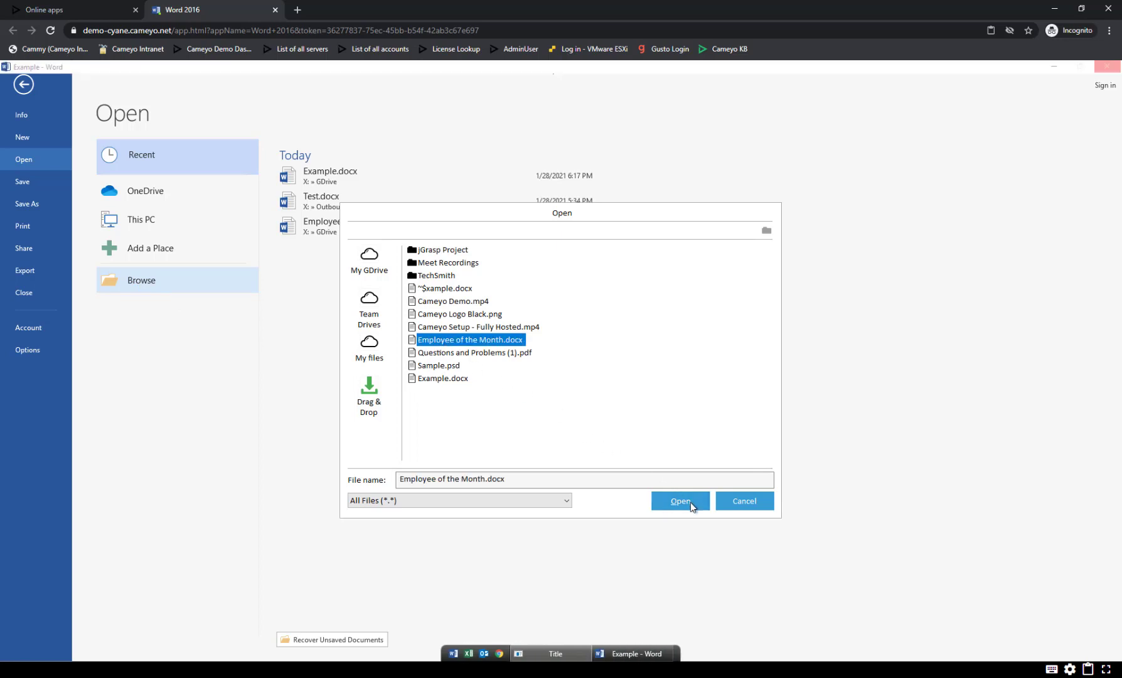